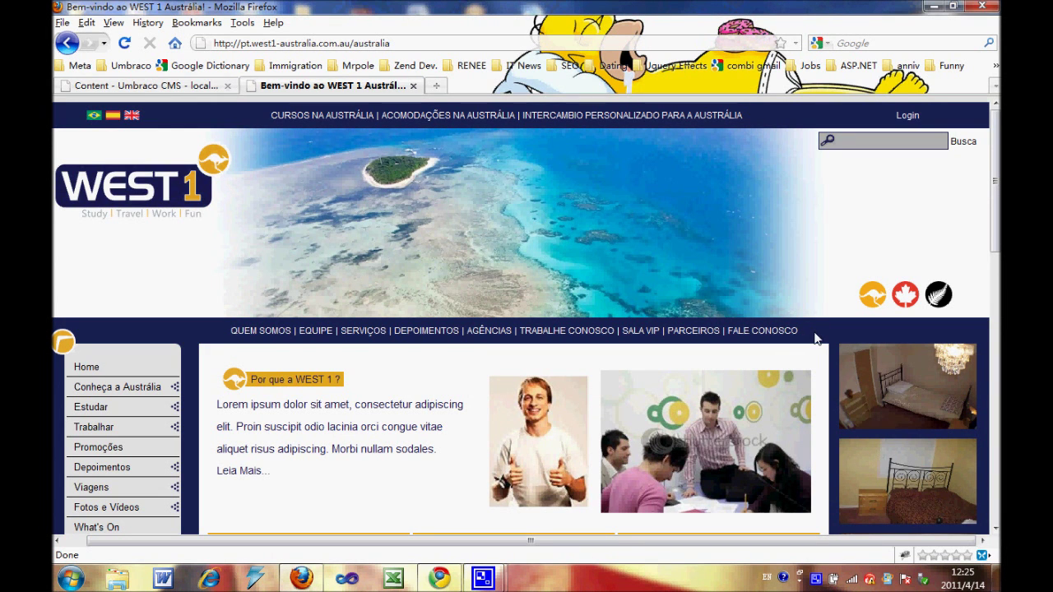
# Step: View the current poll on the website's homepage and list the existing polls under Polls in the Umbraco content tree
pyautogui.scroll(-10, 814, 339)
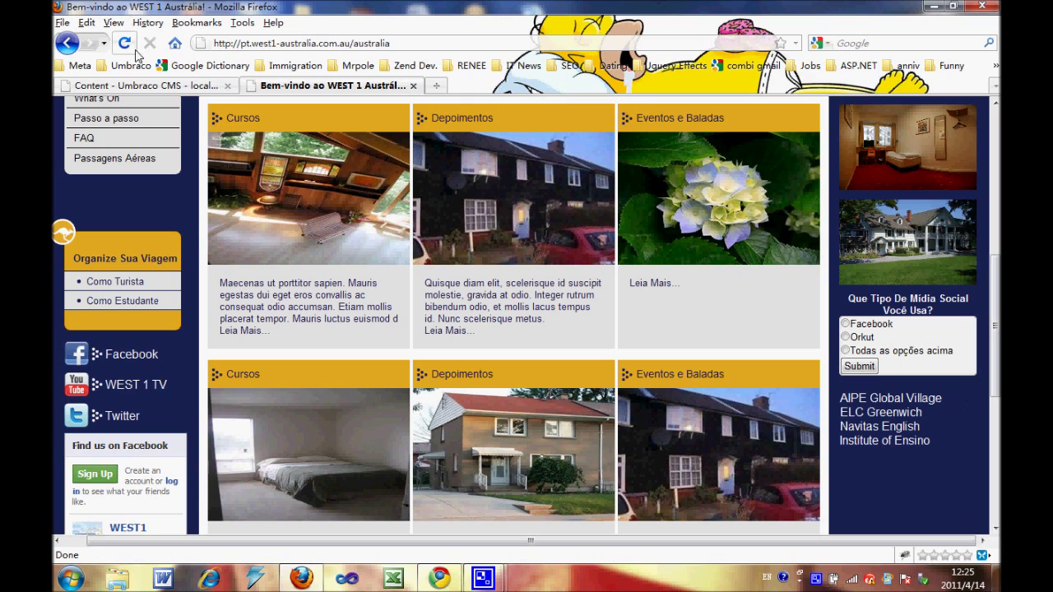
pyautogui.click(137, 89)
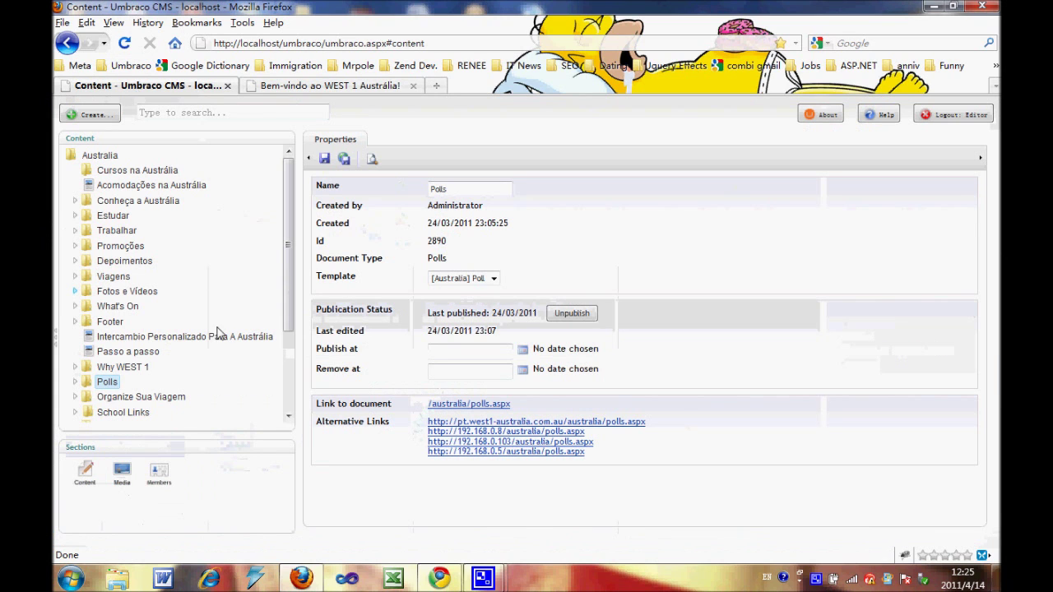
pyautogui.scroll(-1, 206, 382)
pyautogui.scroll(-1, 206, 382)
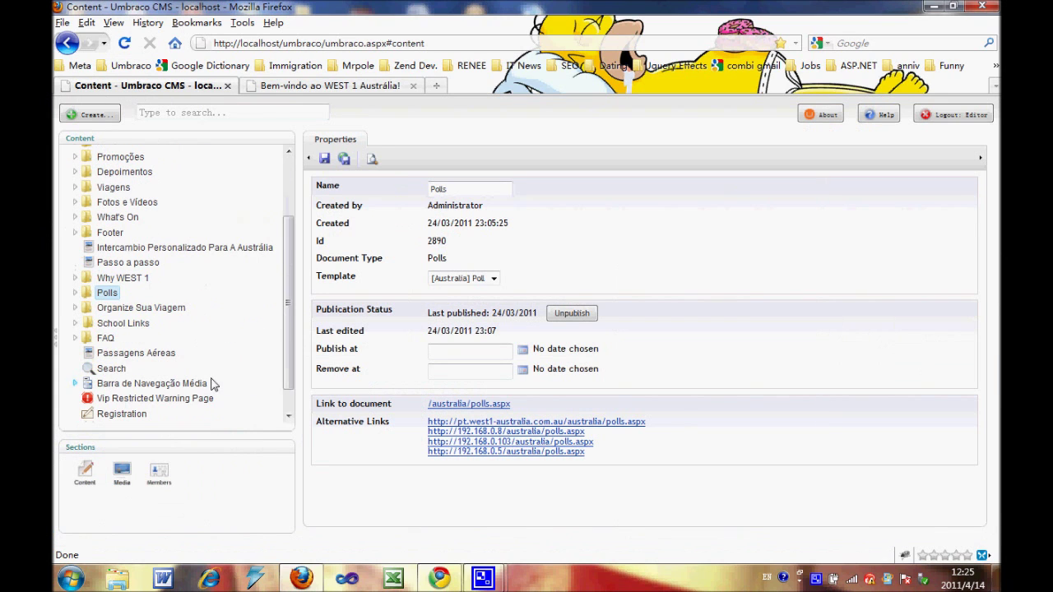
pyautogui.click(76, 294)
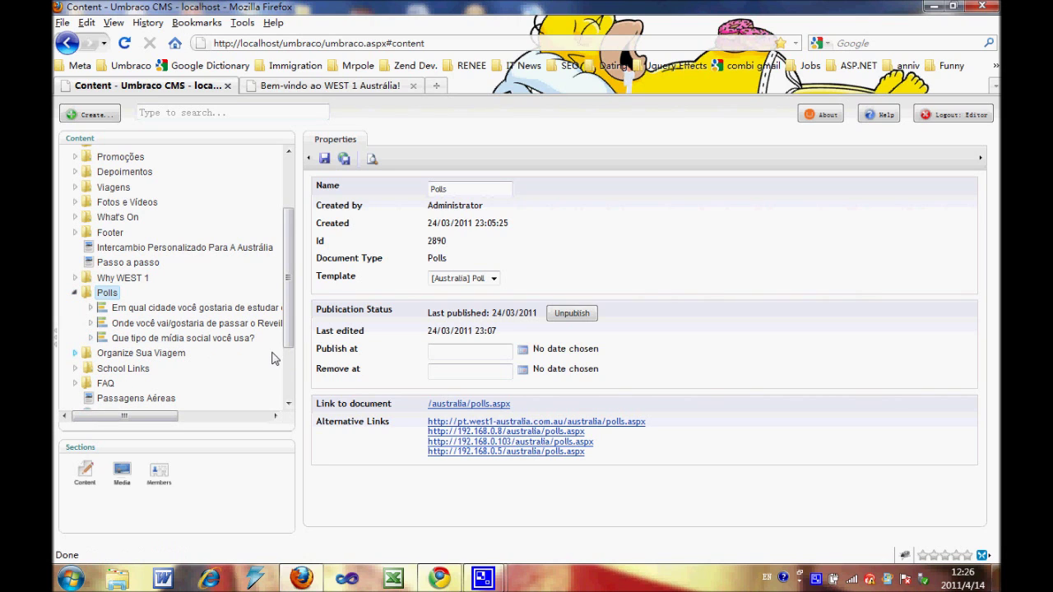
# Step: Create a Poll document named "Do you like a new web site?" under the Polls folder
pyautogui.rightClick(113, 300)
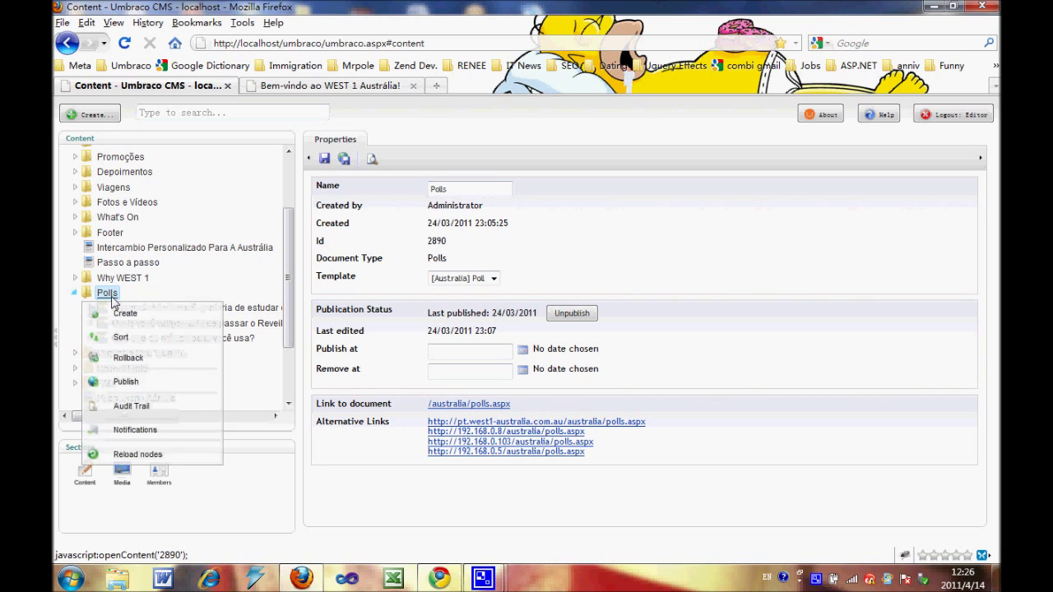
pyautogui.click(123, 315)
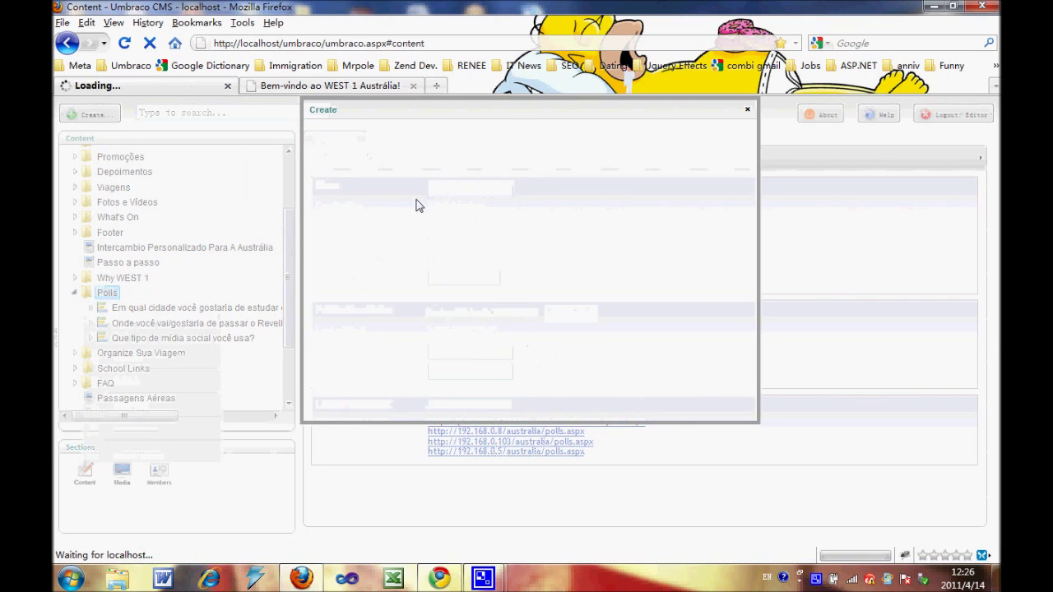
pyautogui.click(418, 162)
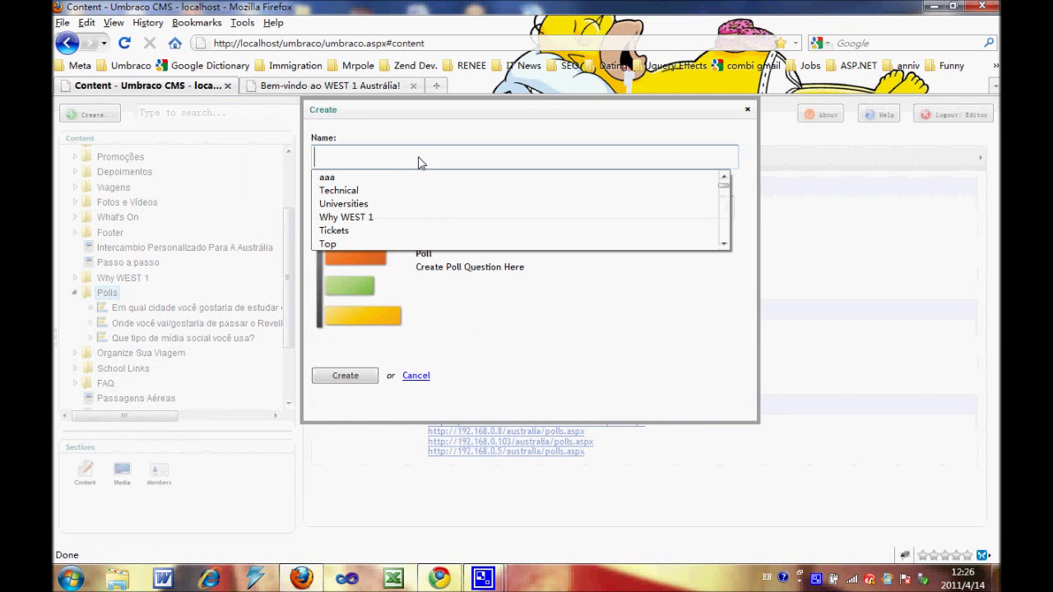
pyautogui.click(418, 163)
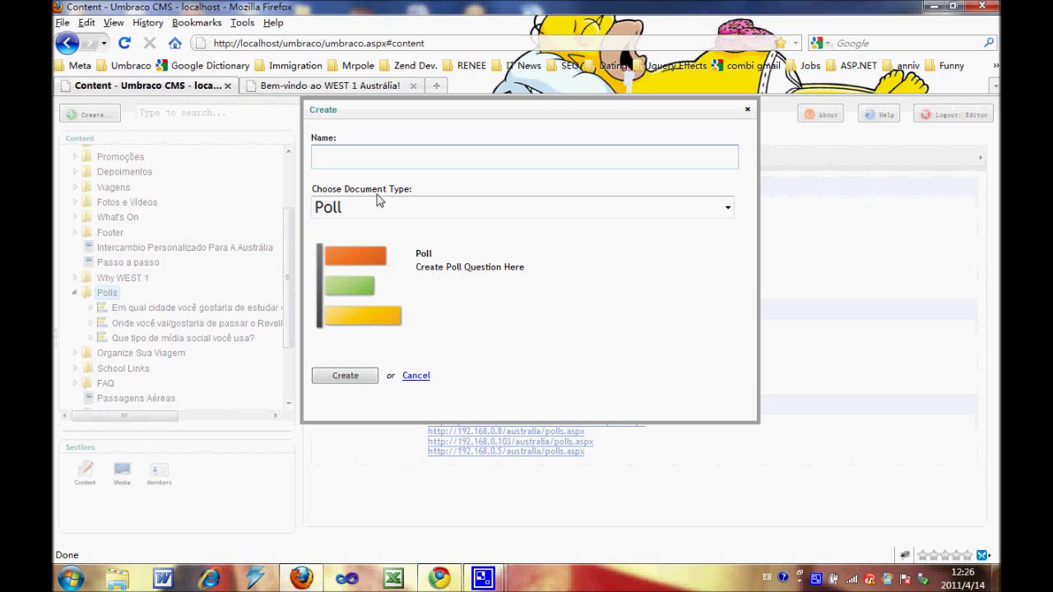
pyautogui.write('Do')
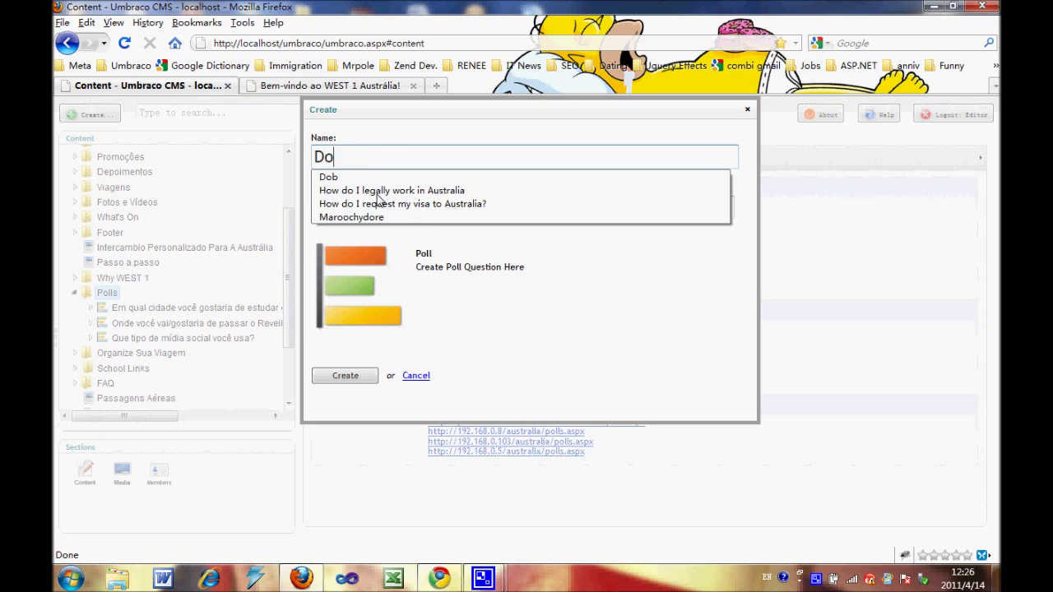
pyautogui.write(' you like a n')
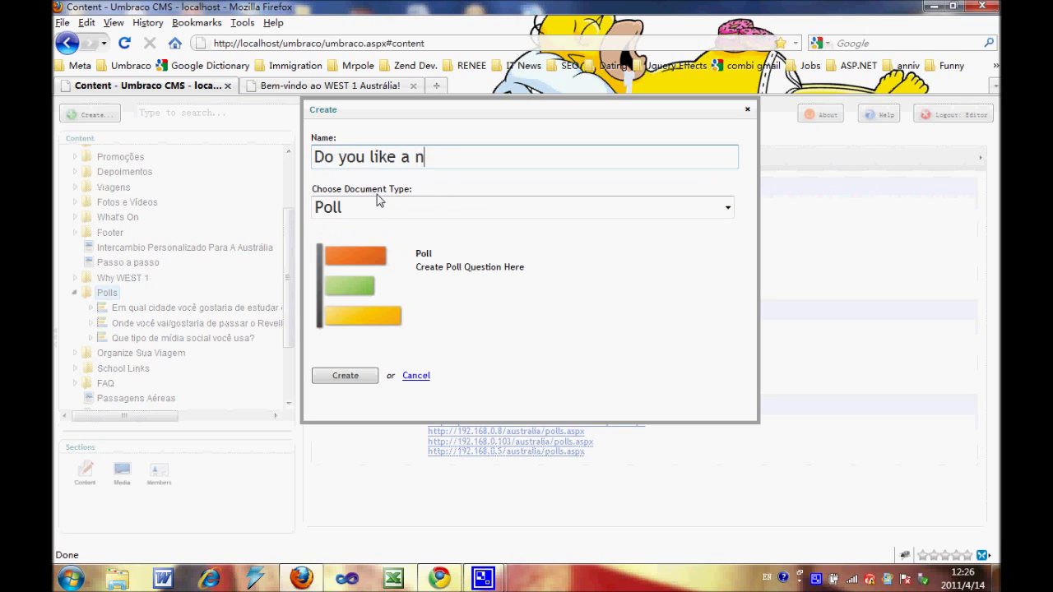
pyautogui.write('ew web sit')
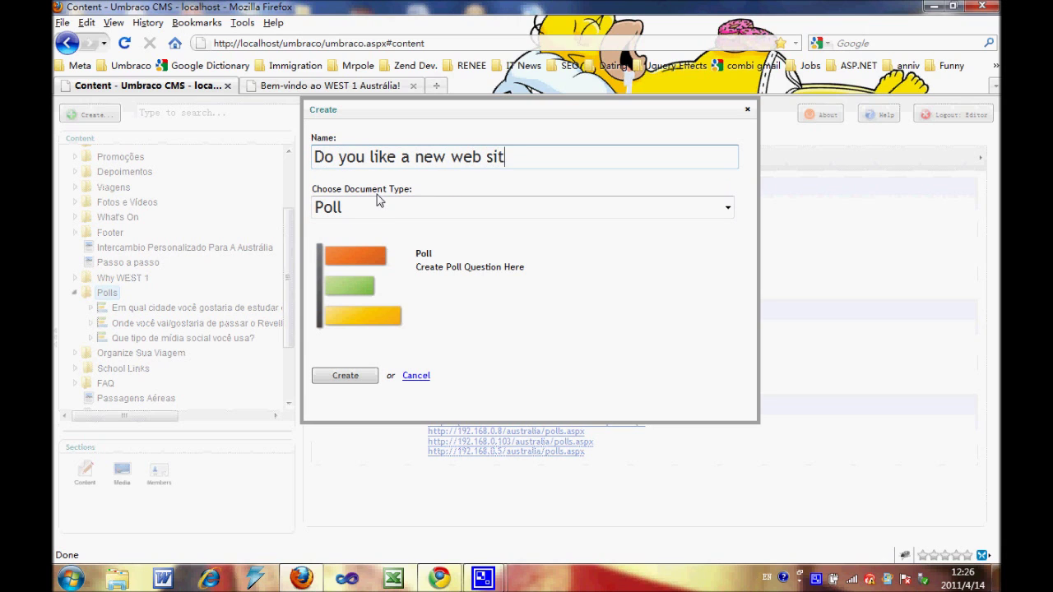
pyautogui.write('e?')
pyautogui.click(348, 376)
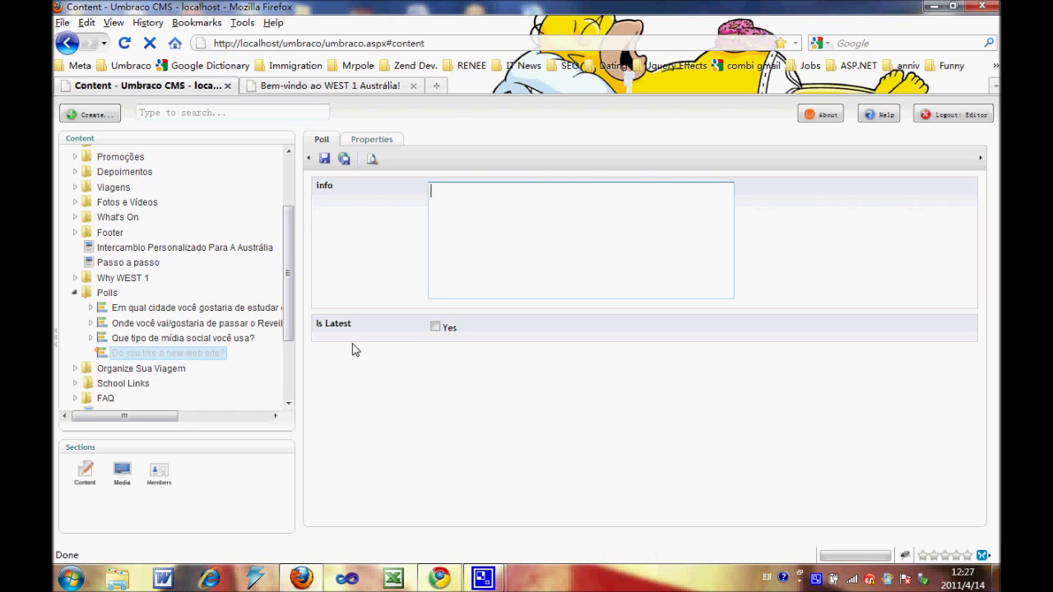
# Step: Mark the new poll as the latest one and save and publish it
pyautogui.click(436, 328)
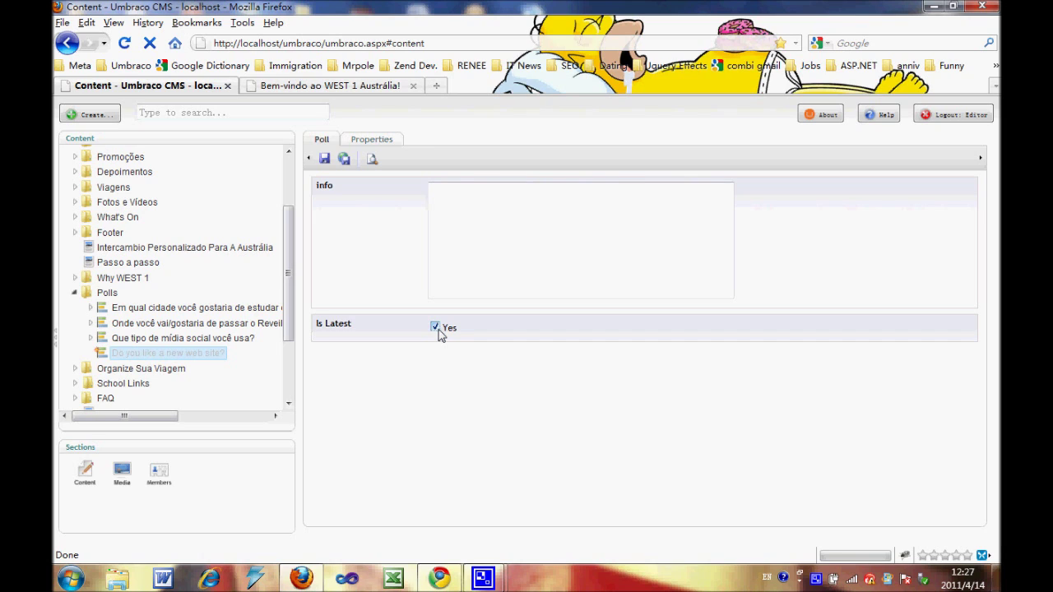
pyautogui.click(344, 160)
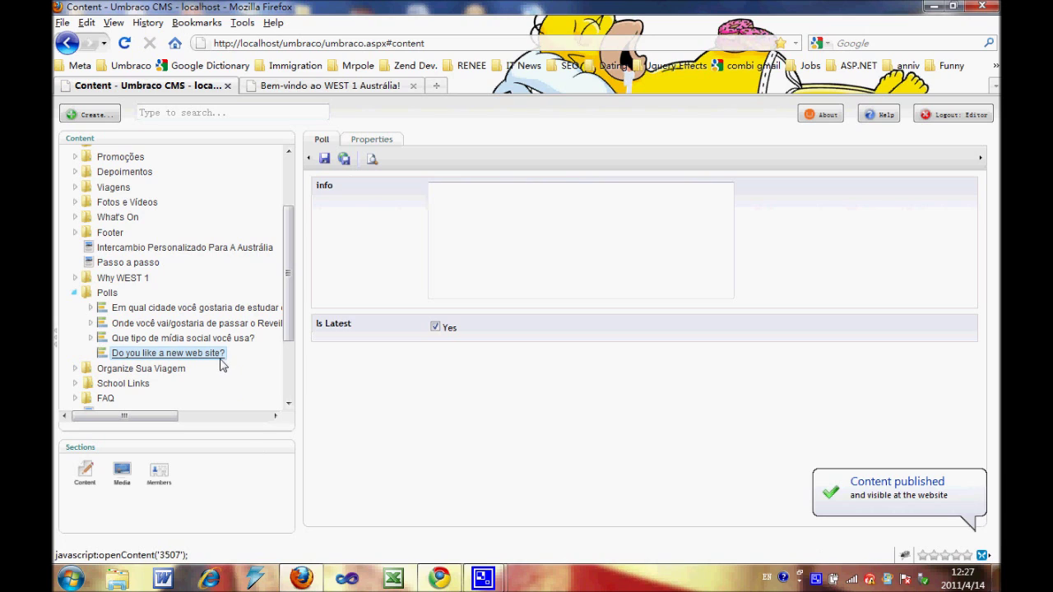
# Step: Check the older polls' Is Latest setting, turn it off for "Que tipo de mídia social você usa?" and publish that poll
pyautogui.click(197, 340)
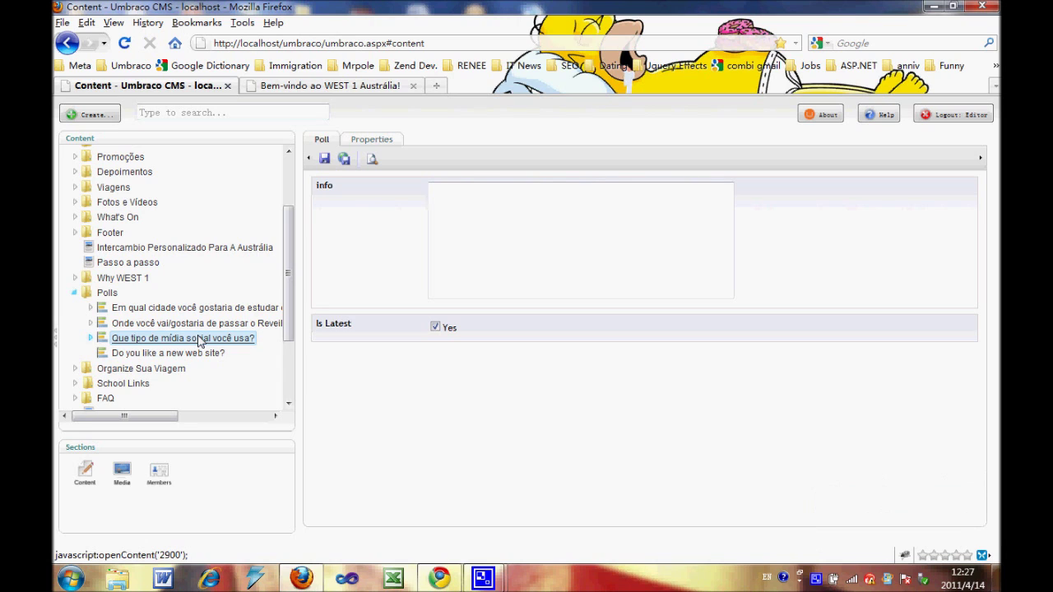
pyautogui.click(222, 324)
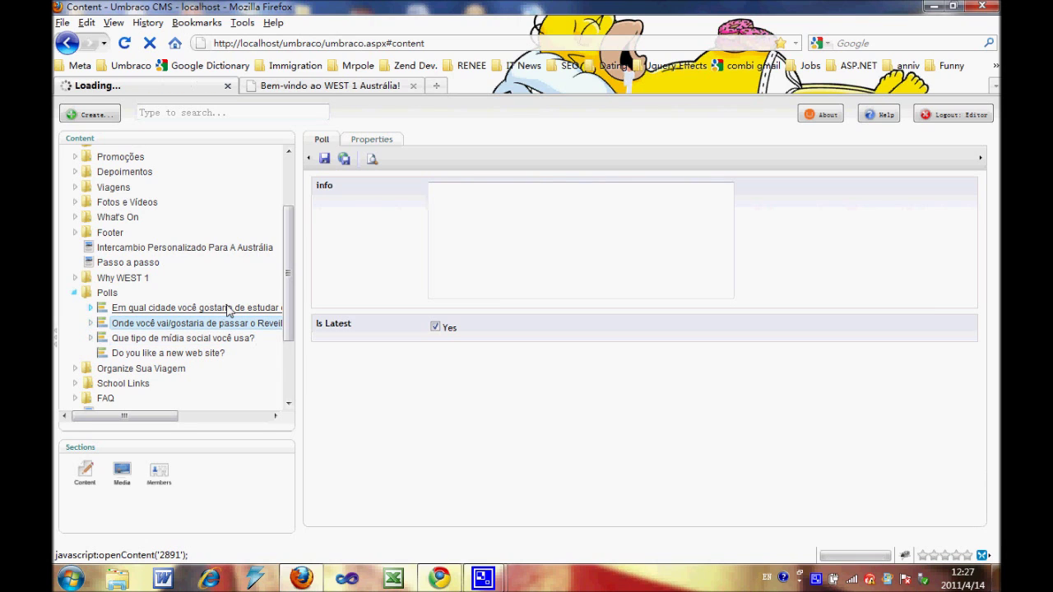
pyautogui.click(229, 309)
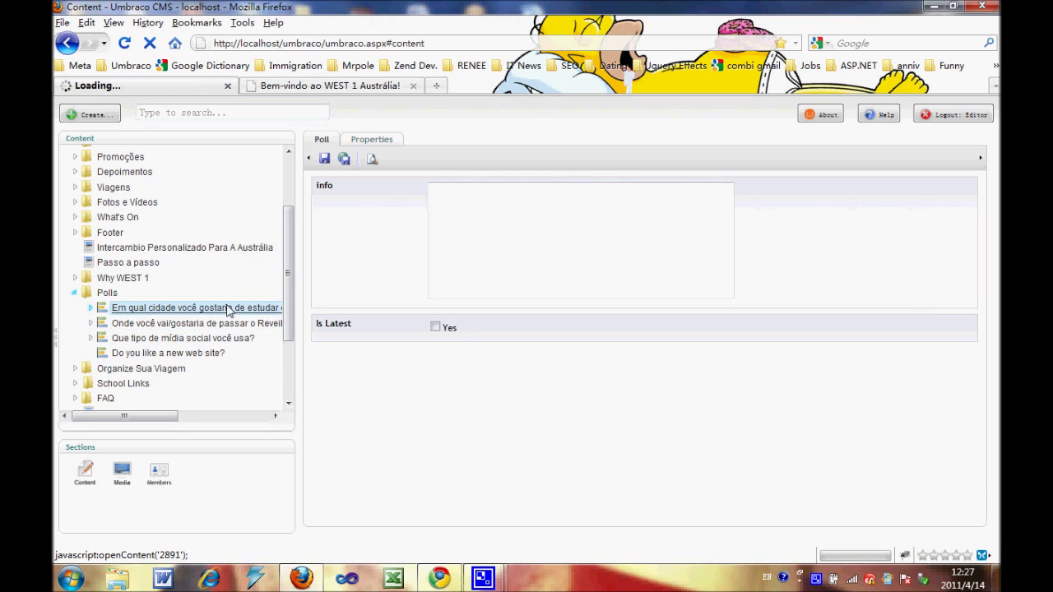
pyautogui.click(227, 324)
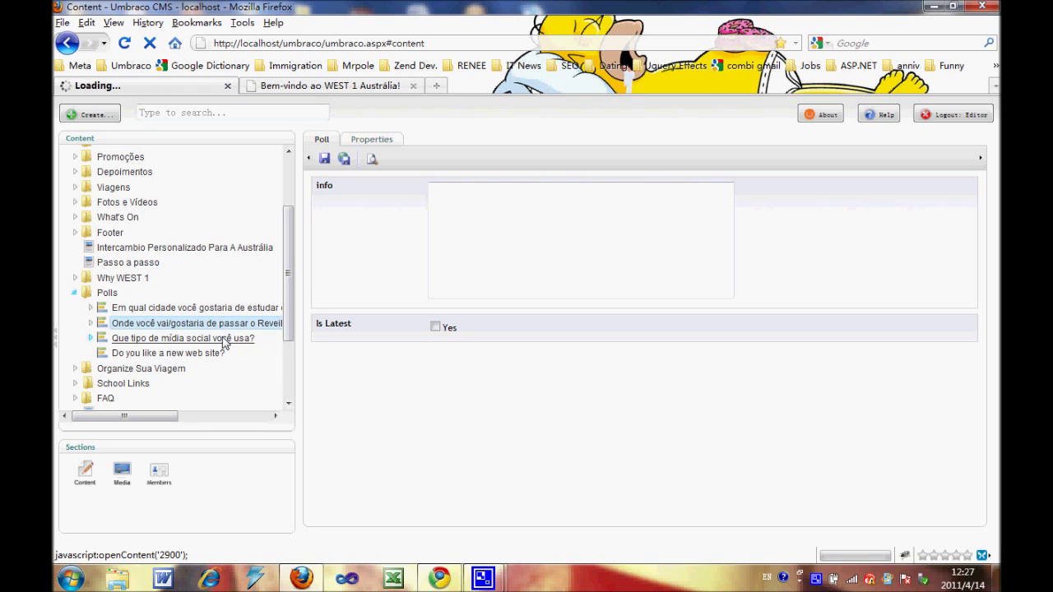
pyautogui.click(223, 339)
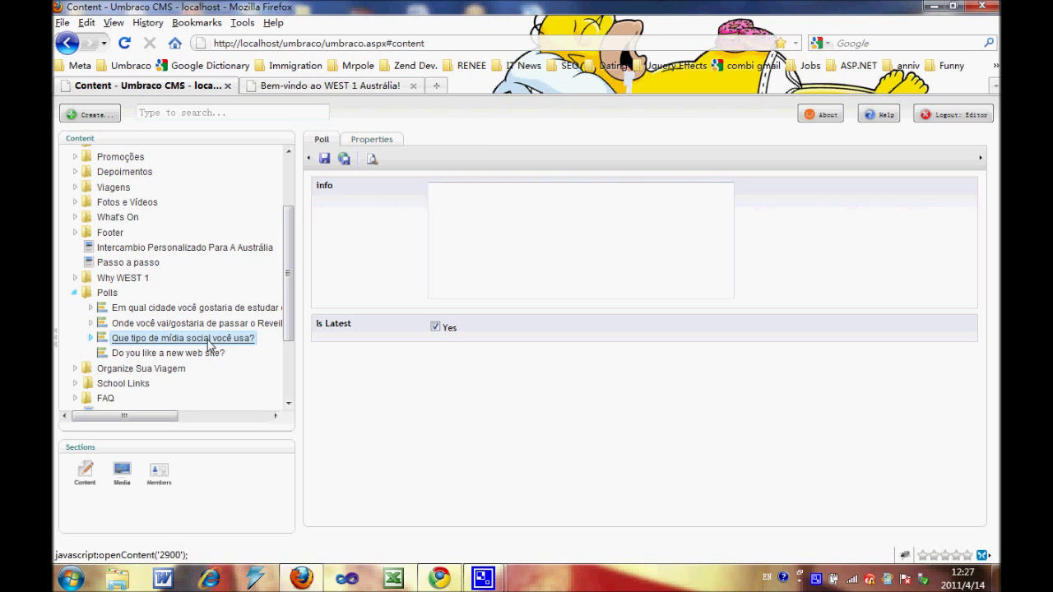
pyautogui.click(437, 328)
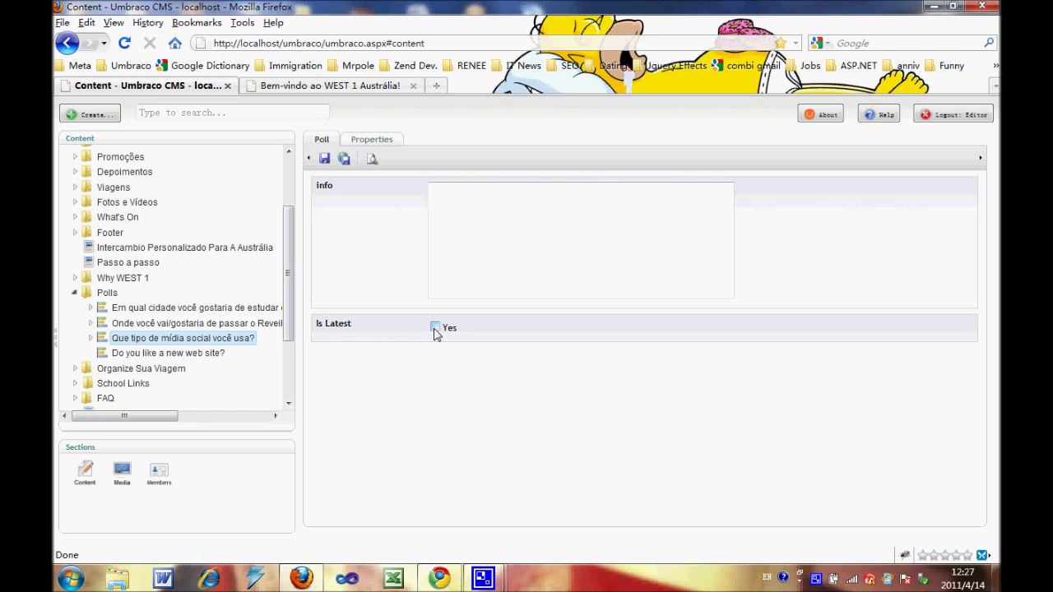
pyautogui.click(344, 158)
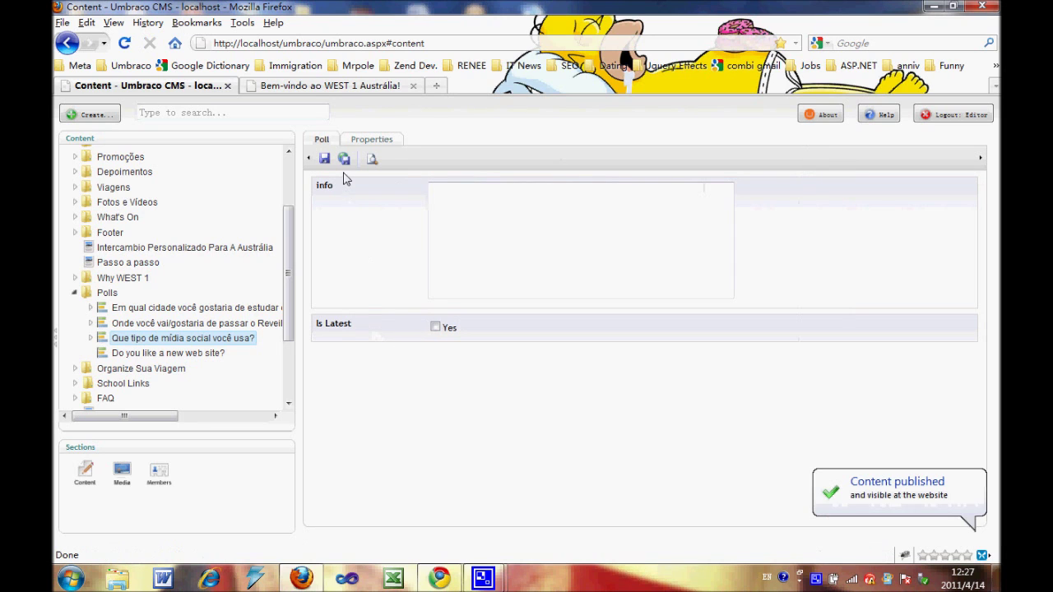
# Step: Create a Poll Answer named "Yes, I do like" under the poll "Do you like a new web site?"
pyautogui.click(193, 354)
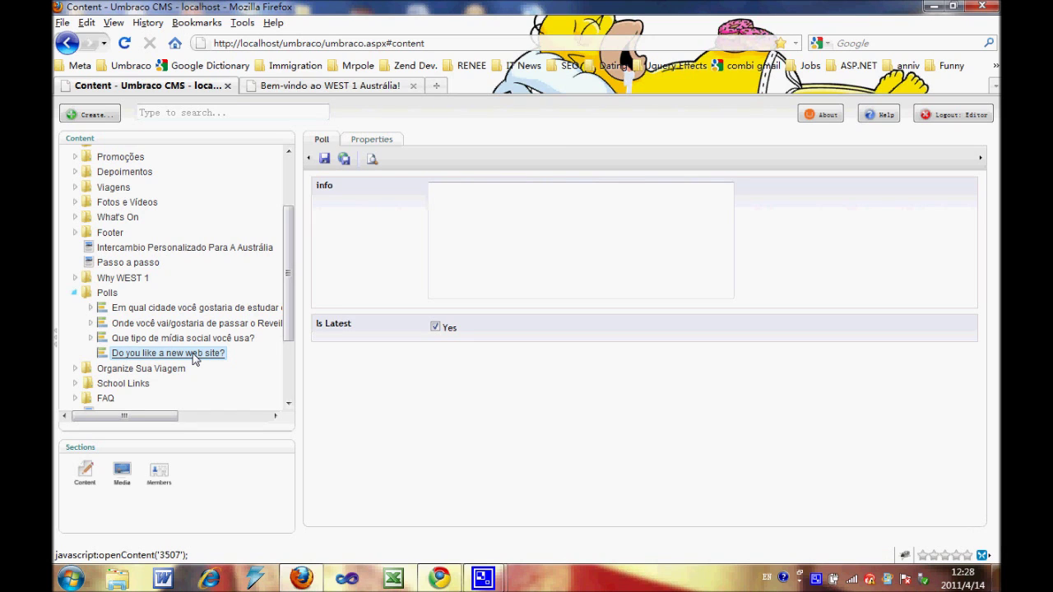
pyautogui.rightClick(194, 360)
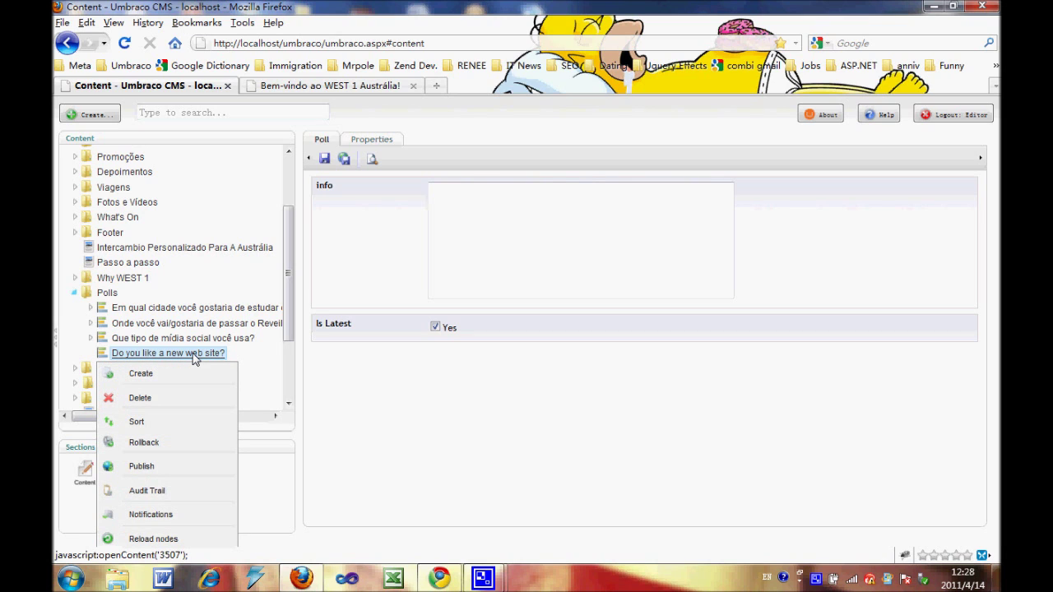
pyautogui.click(197, 375)
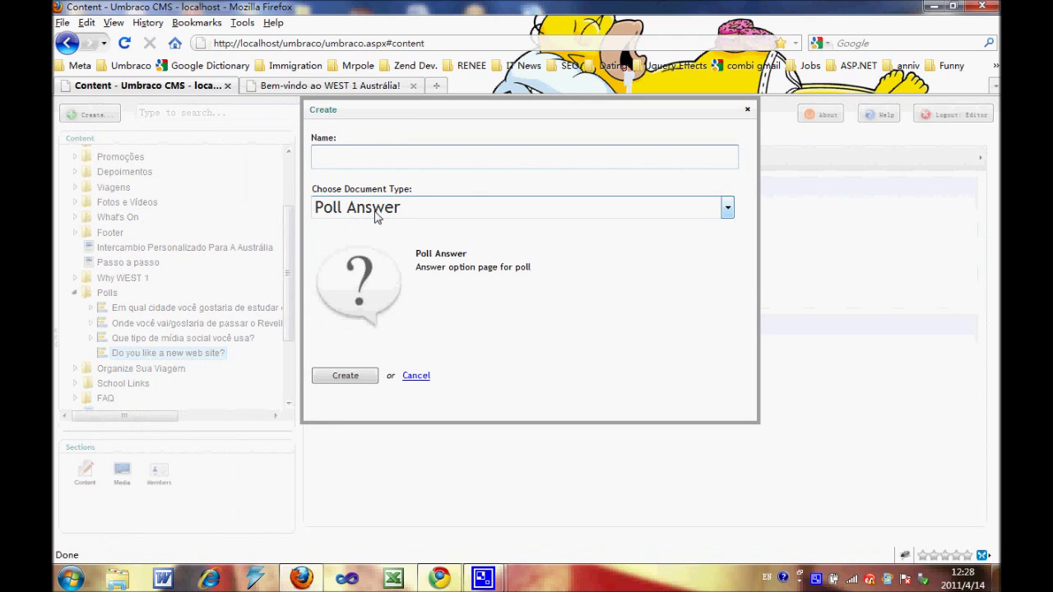
pyautogui.click(375, 215)
pyautogui.click(381, 169)
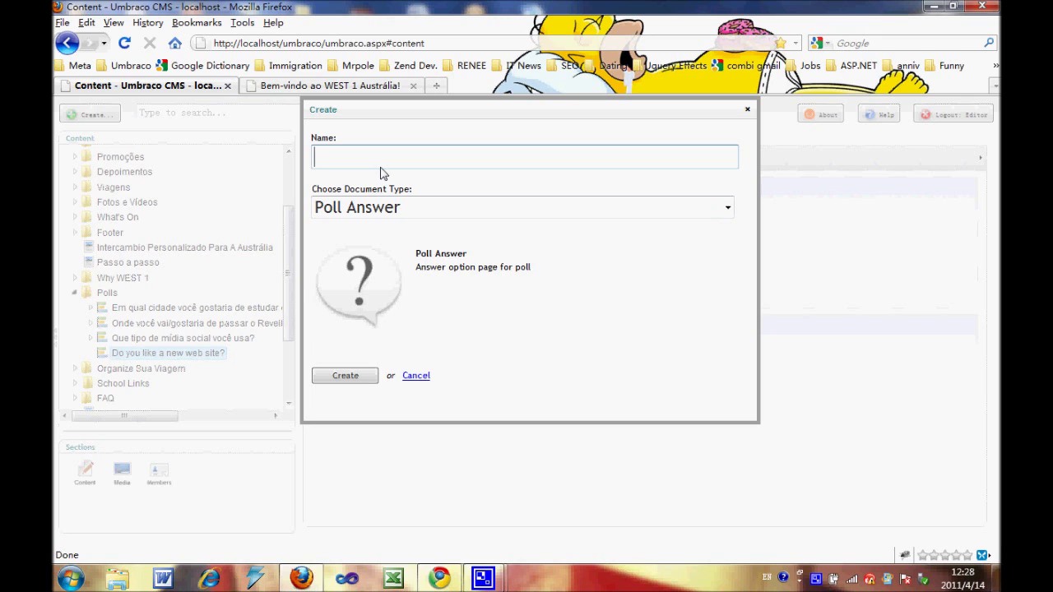
pyautogui.write('Yes')
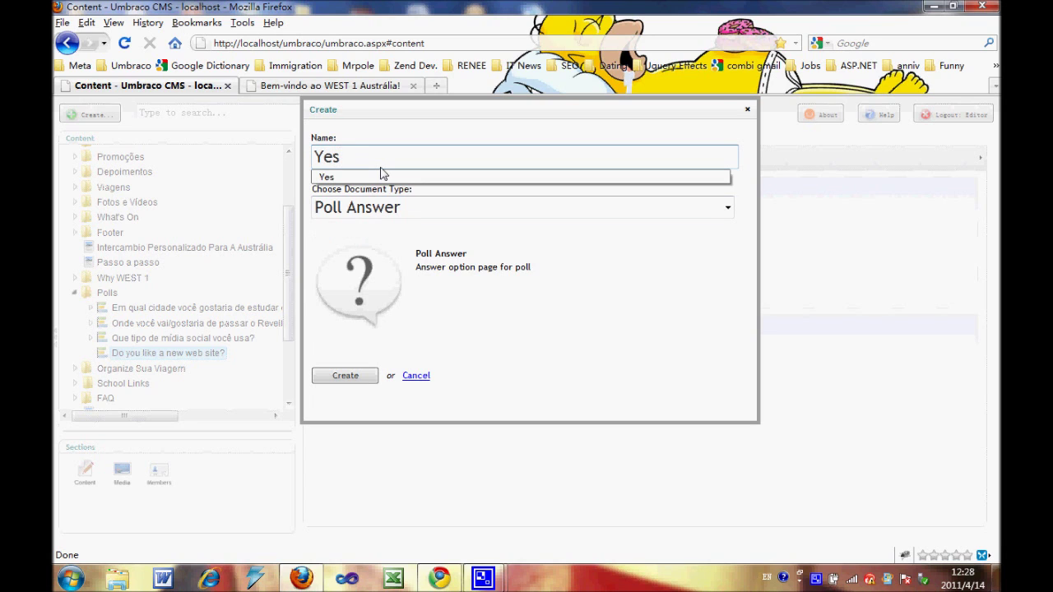
pyautogui.write(', I do like')
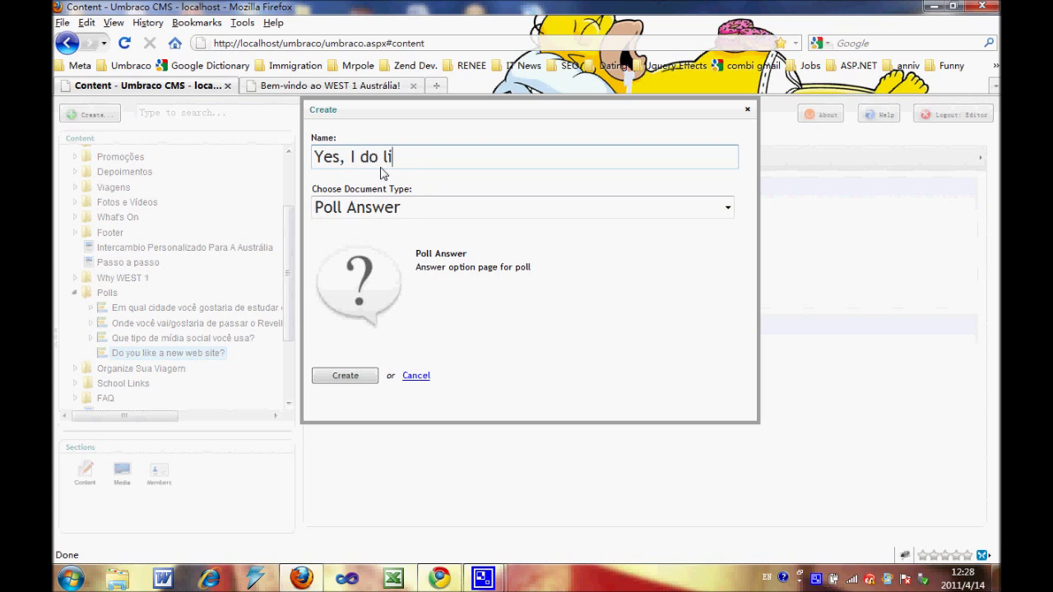
pyautogui.click(359, 381)
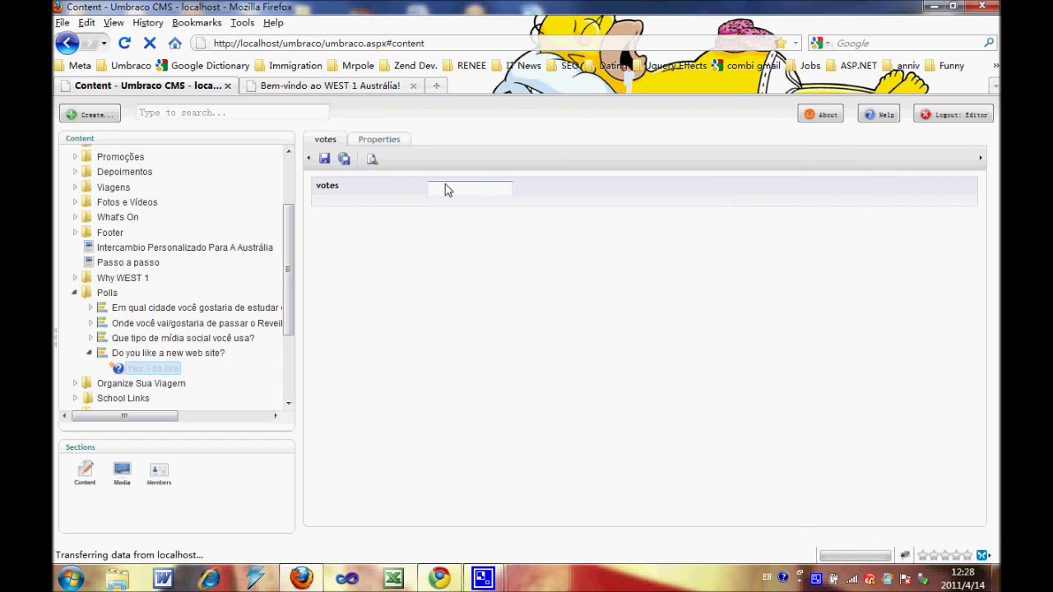
# Step: Set the votes of the "Yes, I do like" answer to 0 and publish it
pyautogui.click(445, 190)
pyautogui.write('0')
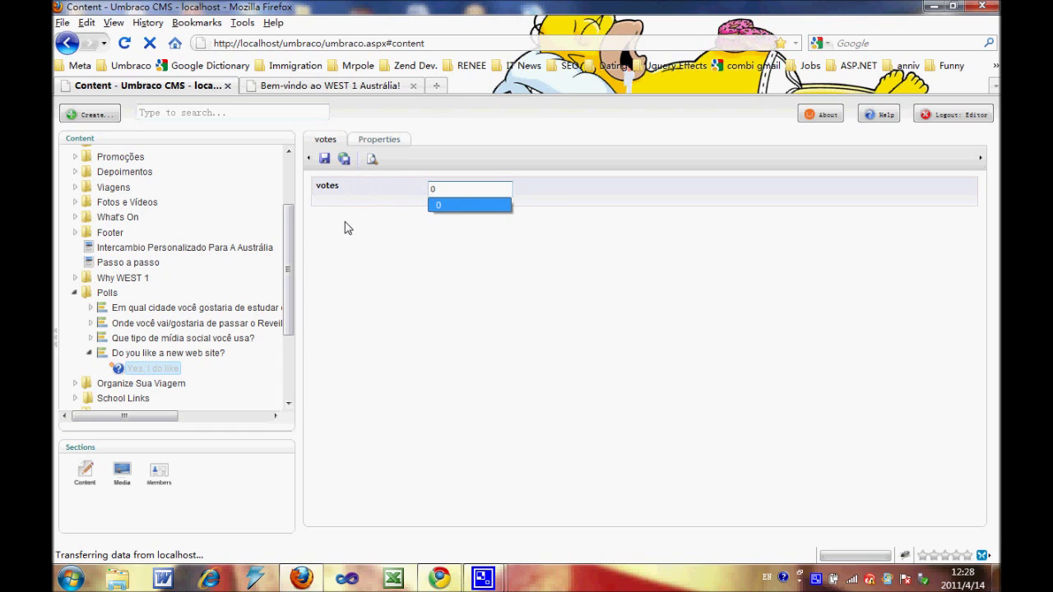
pyautogui.click(344, 158)
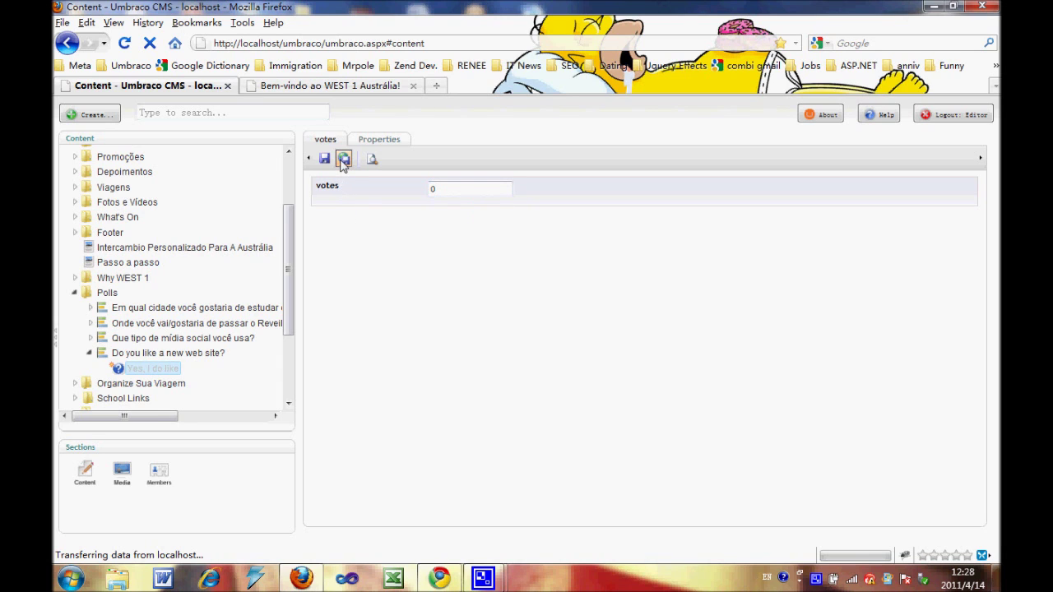
# Step: Create a second Poll Answer named "No, it is ugly" under the poll "Do you like a new web site?"
pyautogui.rightClick(191, 363)
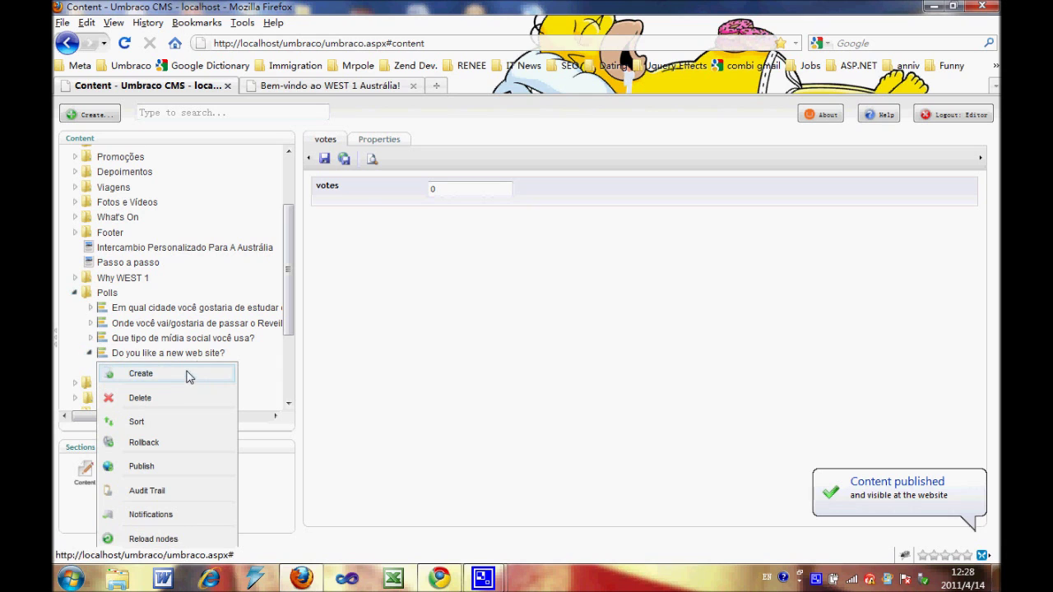
pyautogui.click(188, 375)
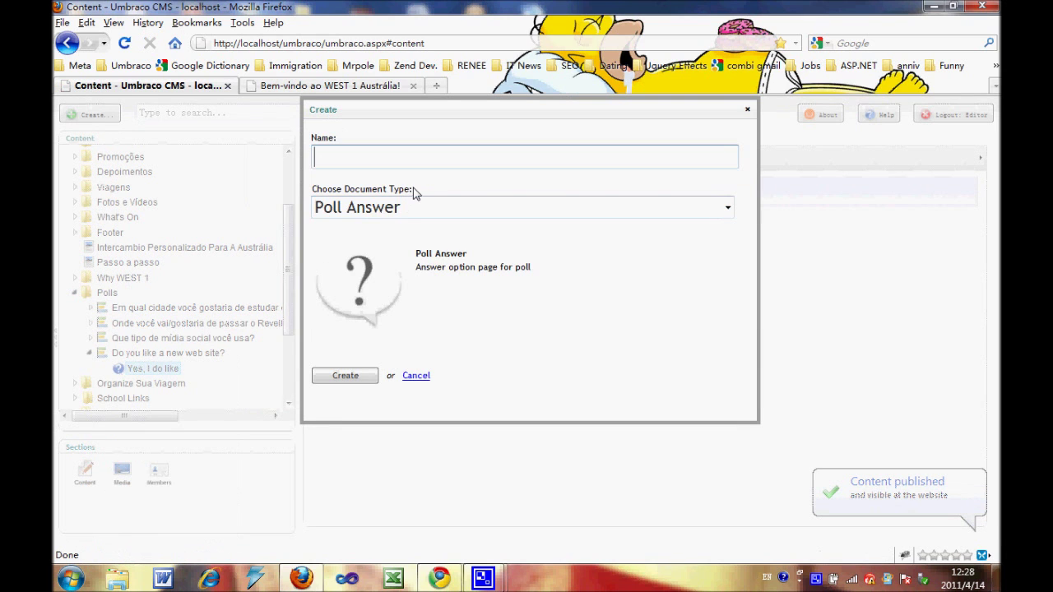
pyautogui.write('No, it is ugly')
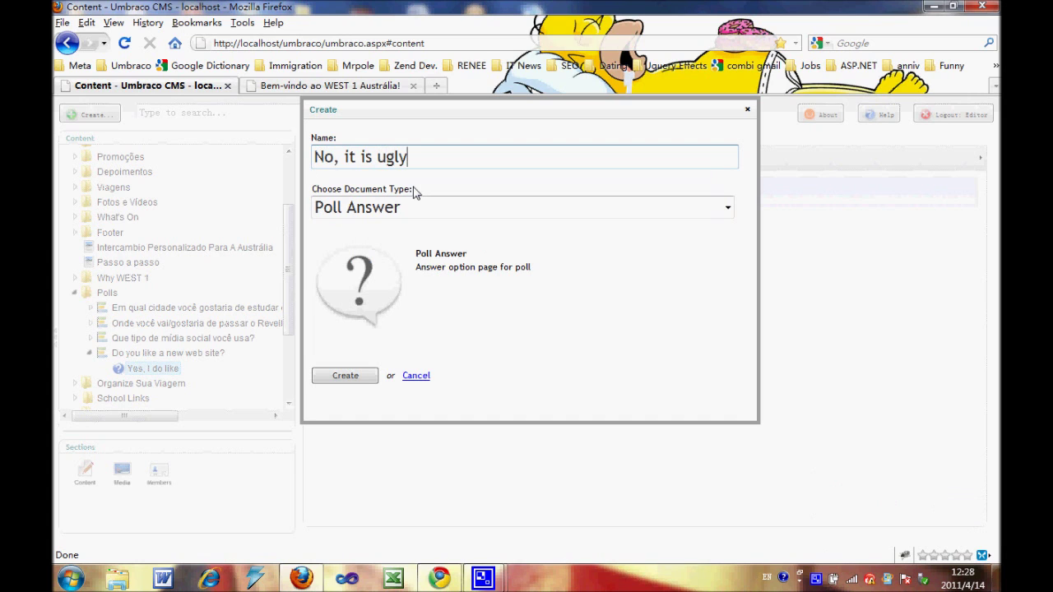
pyautogui.click(346, 377)
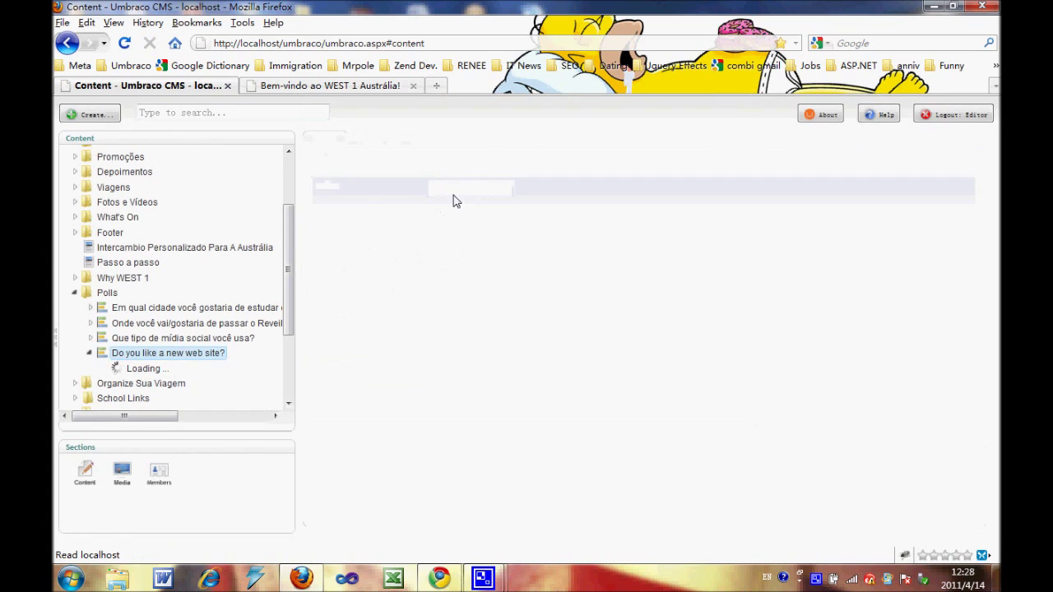
# Step: Set the votes of the "No, it is ugly" answer to 0 and save and publish it
pyautogui.click(458, 194)
pyautogui.write('0')
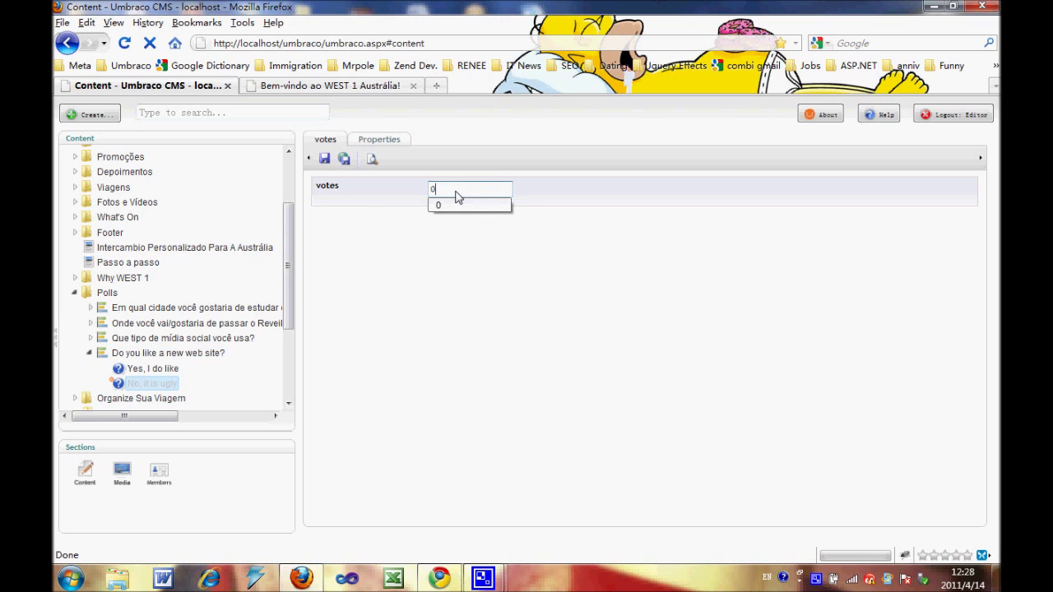
pyautogui.click(344, 159)
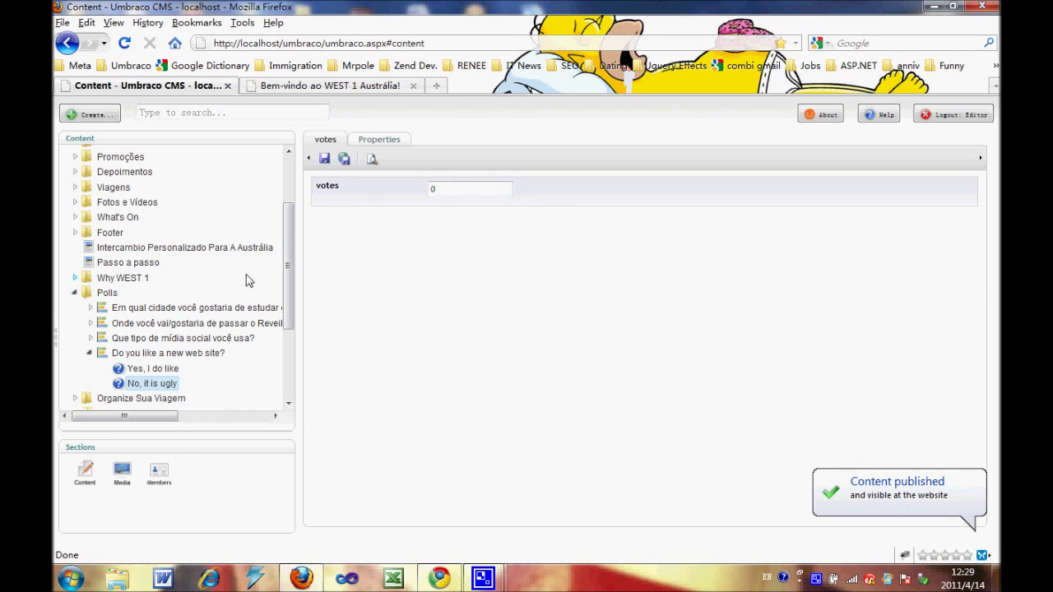
# Step: Switch to the West 1 Australia website, reload the page and vote "Yes, I do like" in the new poll
pyautogui.click(329, 85)
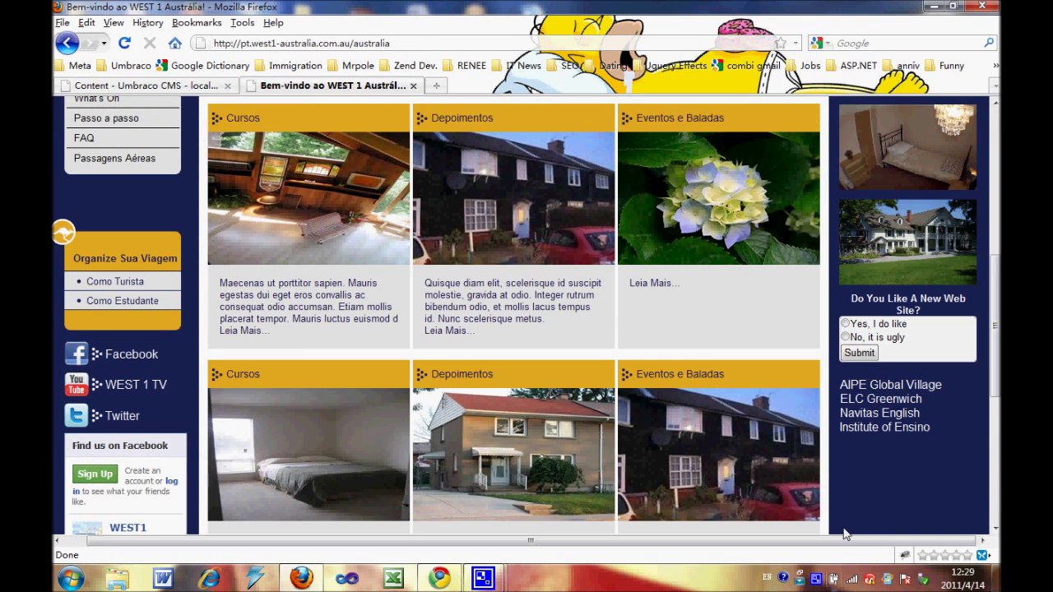
pyautogui.click(124, 43)
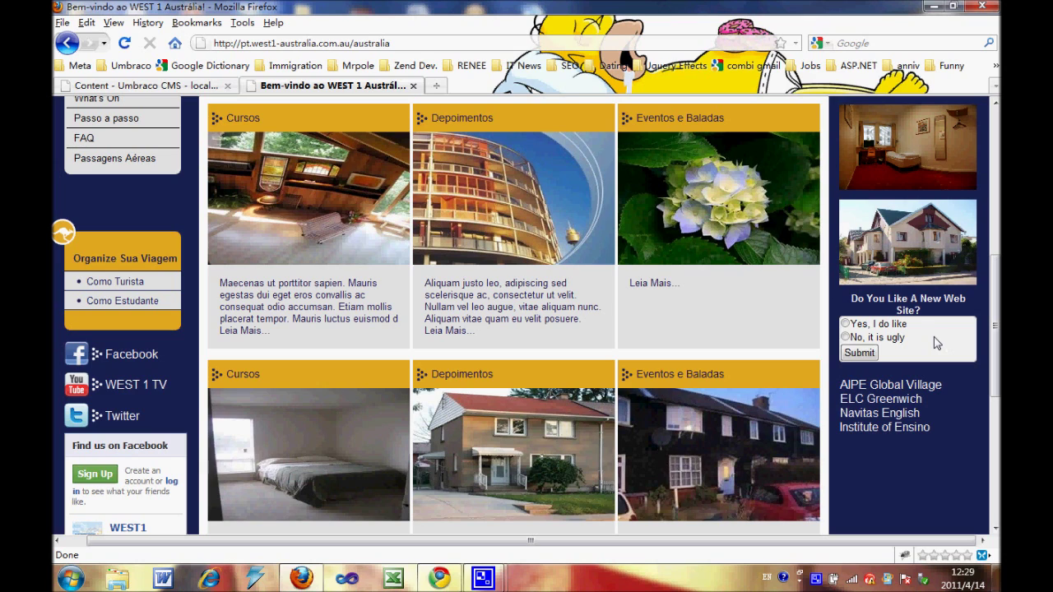
pyautogui.moveTo(942, 317); pyautogui.dragTo(843, 298)
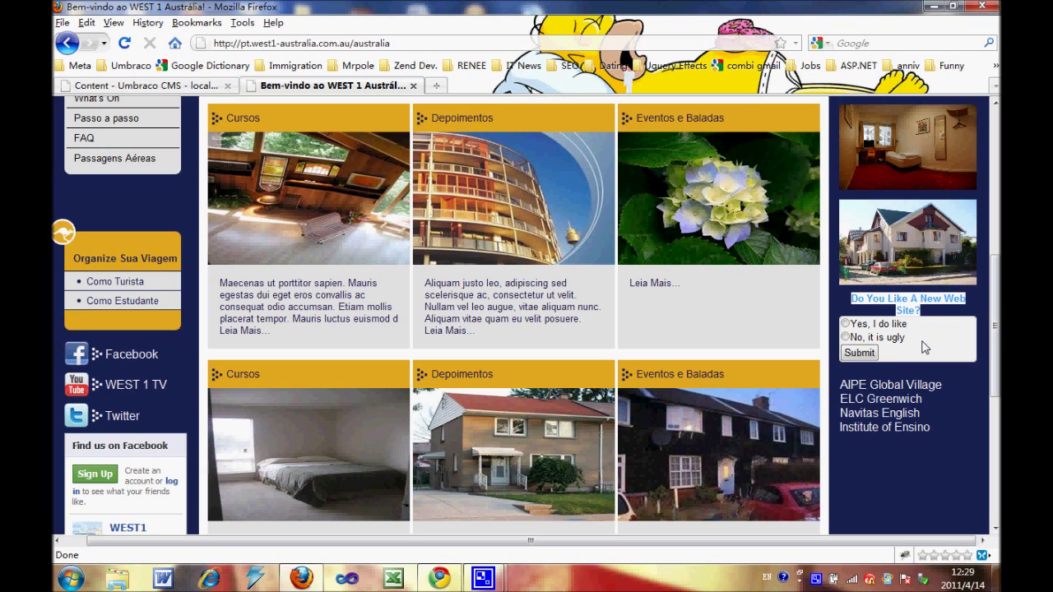
pyautogui.click(852, 342)
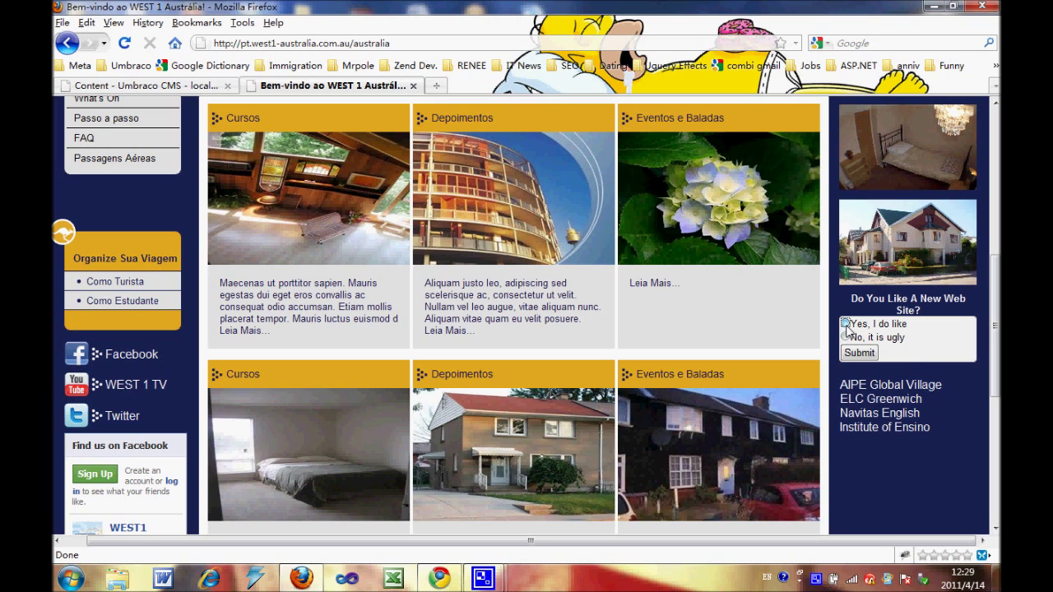
pyautogui.click(846, 325)
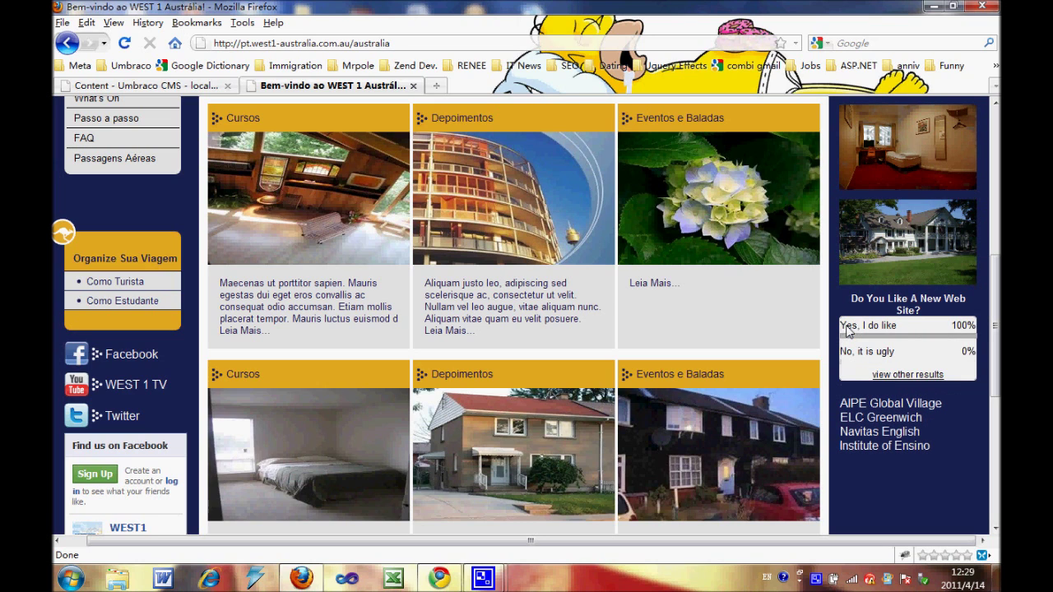
# Step: View the other poll results, expanding the social media, Reveillon 2011 and study city polls one after another
pyautogui.click(908, 375)
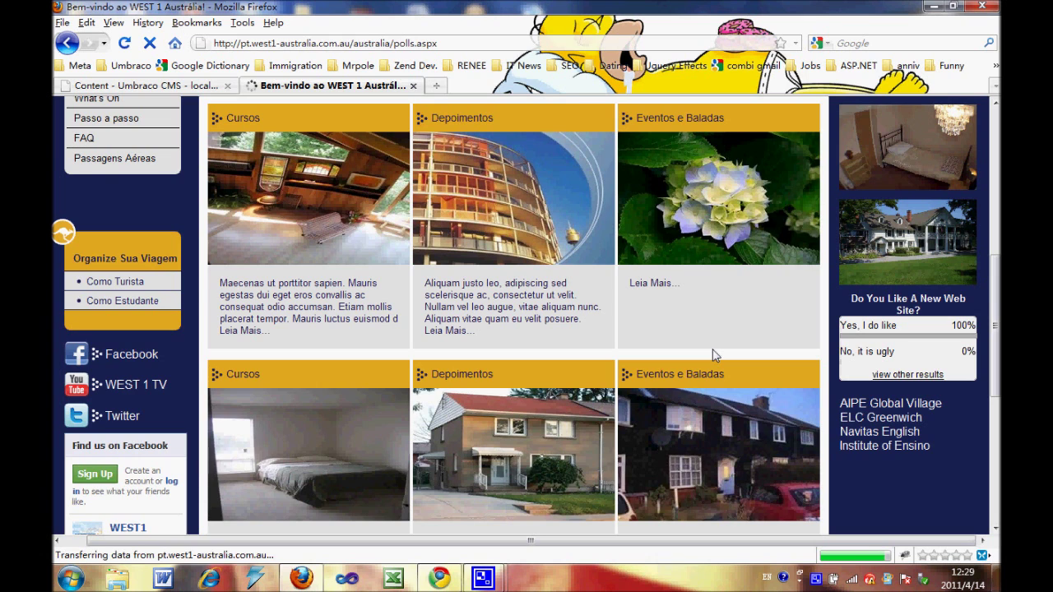
pyautogui.scroll(-2, 713, 383)
pyautogui.scroll(-2, 713, 387)
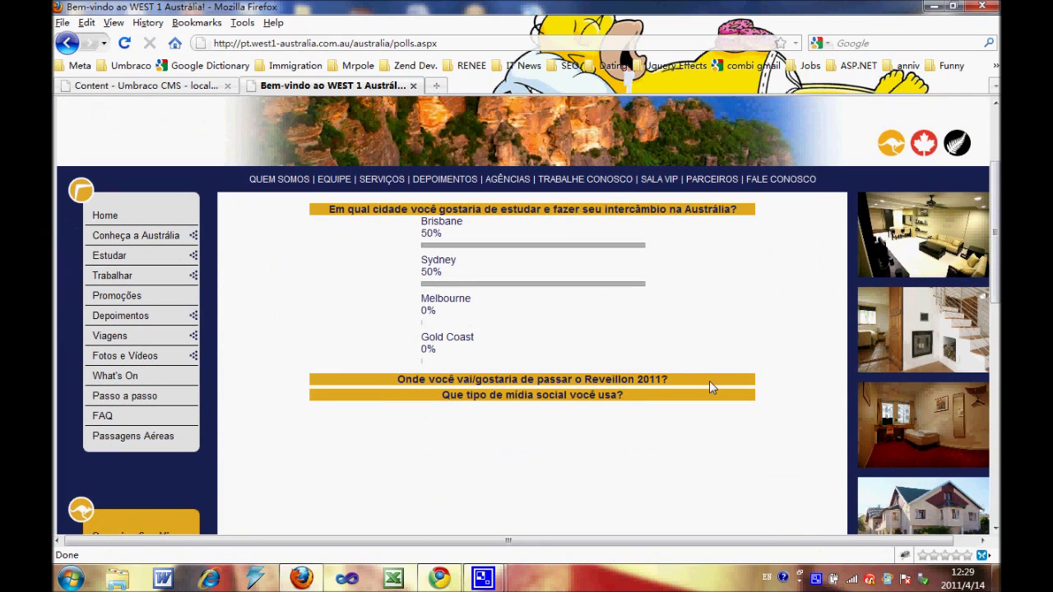
pyautogui.click(504, 398)
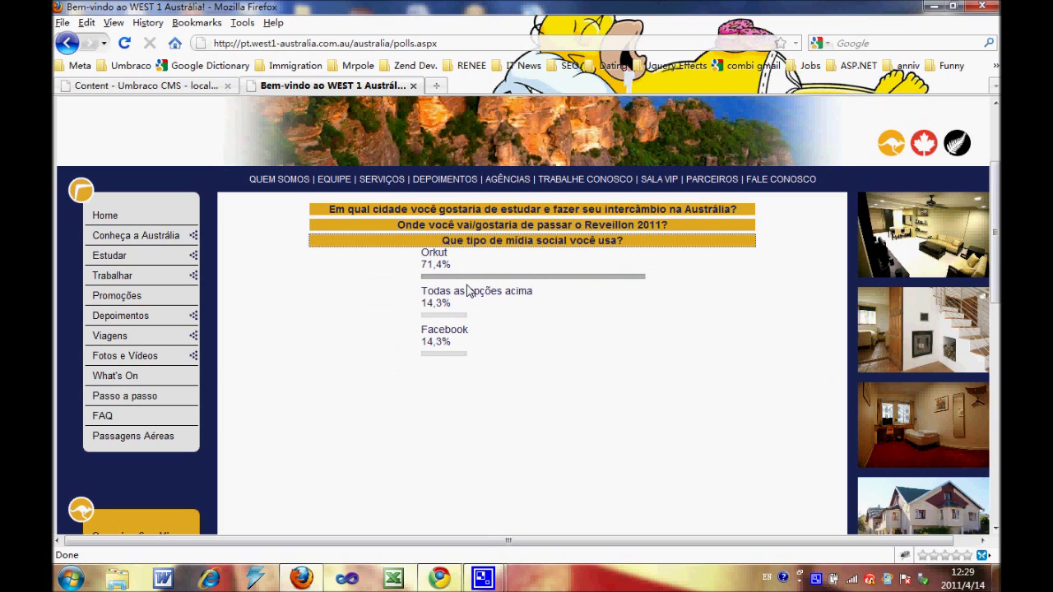
pyautogui.click(477, 230)
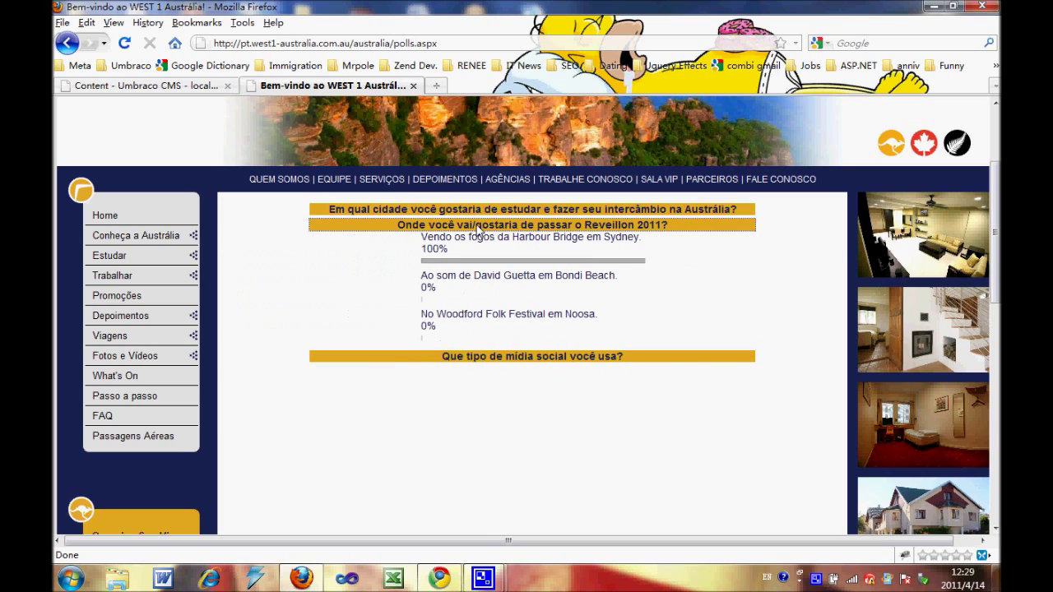
pyautogui.click(486, 211)
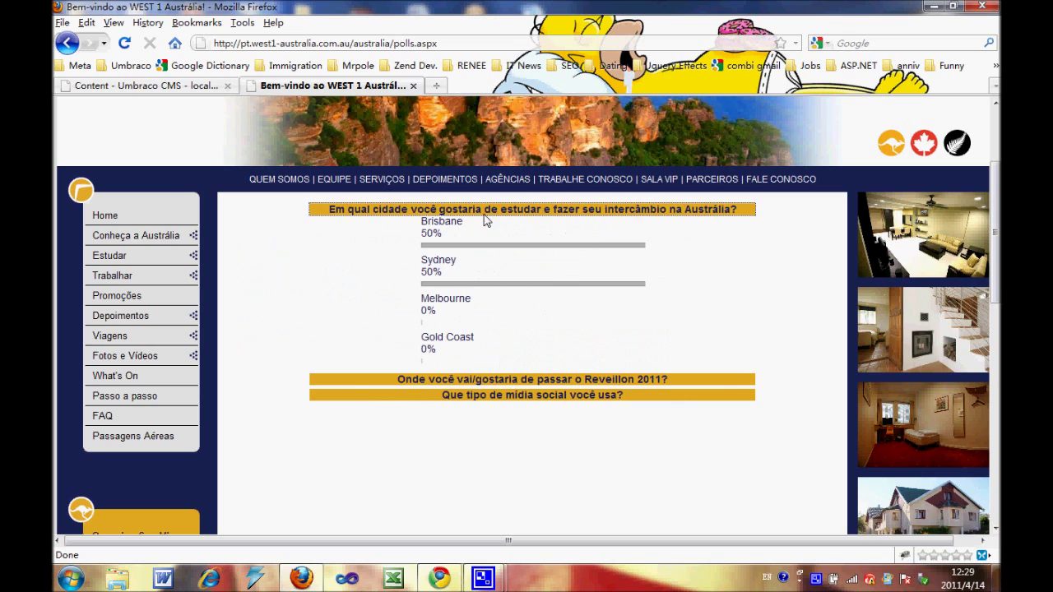
# Step: Switch back to Umbraco and check the votes stored for the "Yes, I do like" and "No, it is ugly" answers
pyautogui.click(190, 85)
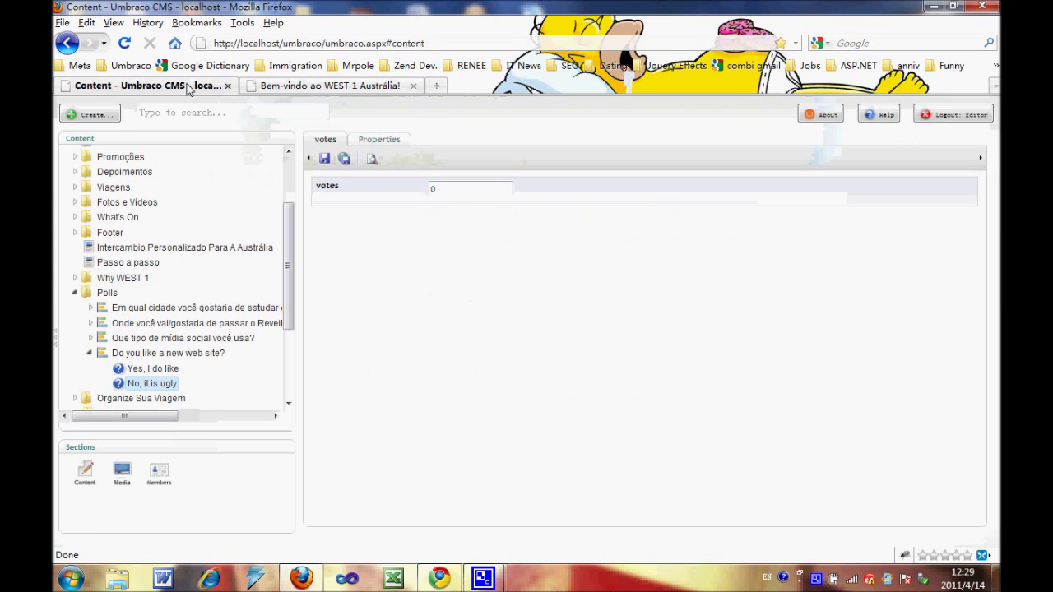
pyautogui.click(148, 371)
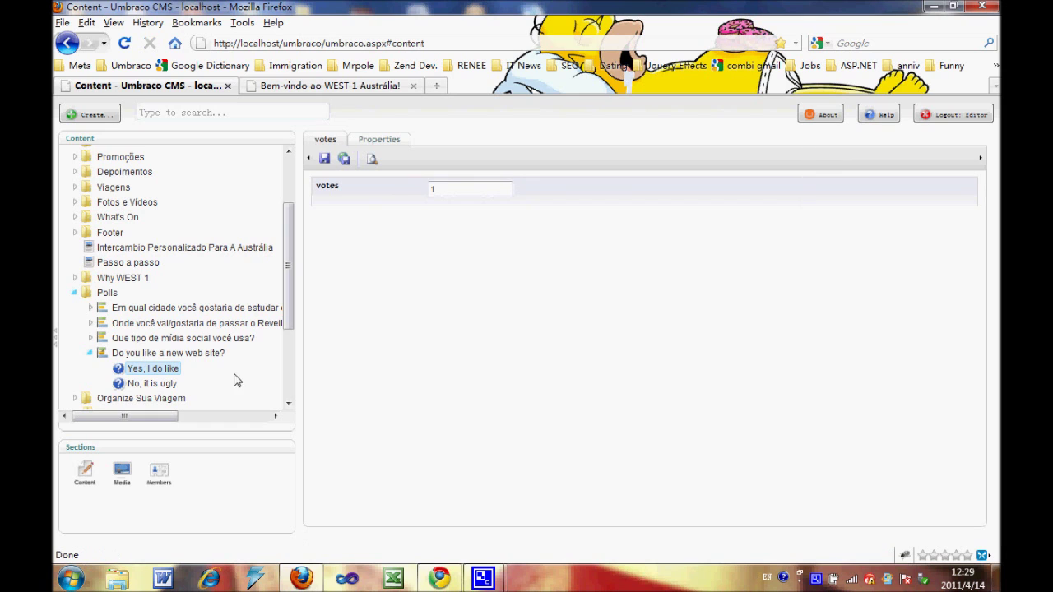
pyautogui.click(436, 190)
pyautogui.press('BackSpace')
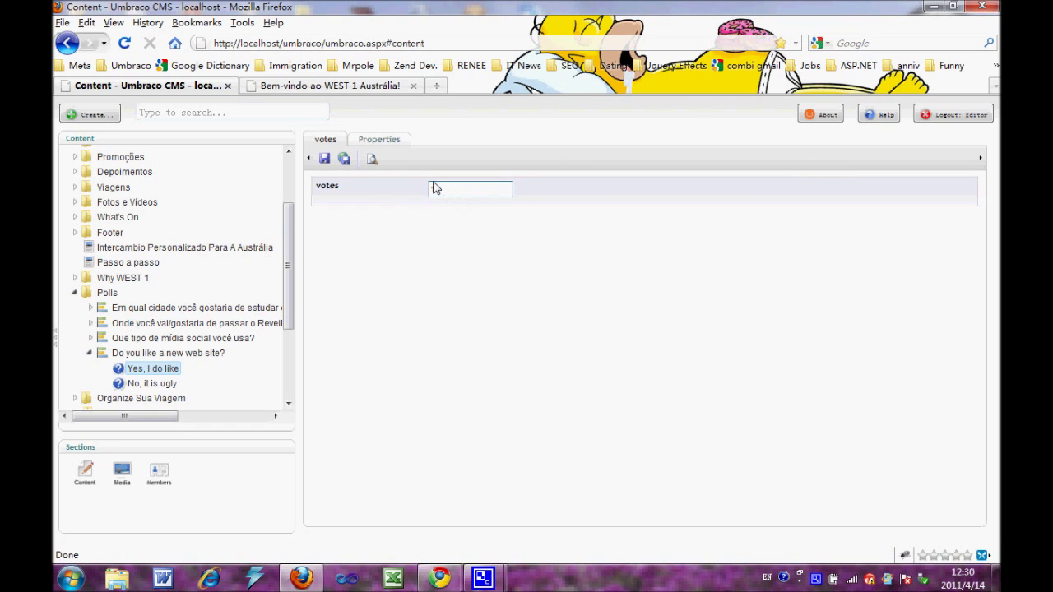
pyautogui.write('1')
pyautogui.click(165, 384)
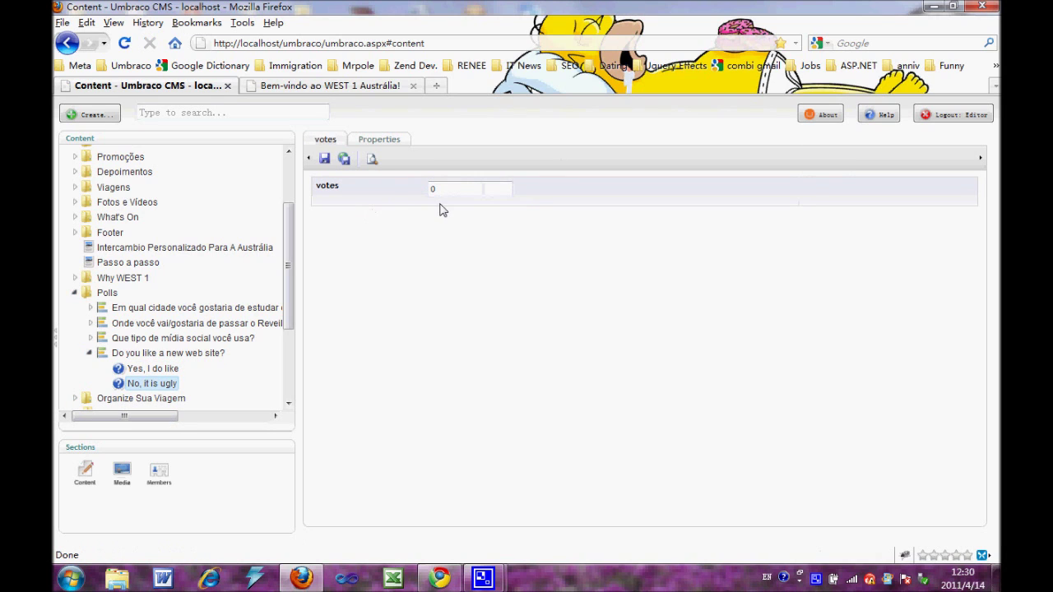